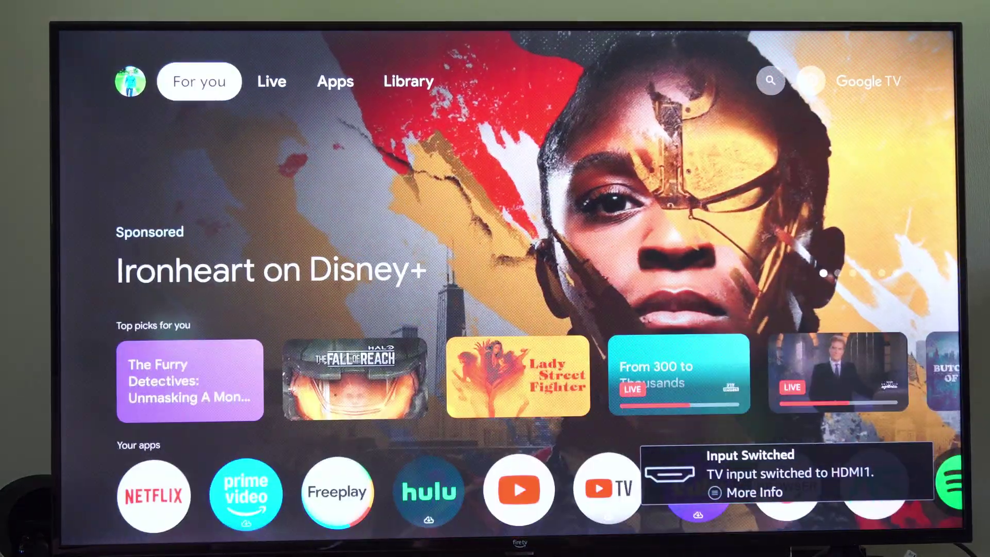
Step: Open Remotes & Accessories from All settings, where the voice remote shows 86% battery
key(Right)
key(Right)
key(Right)
key(Right)
key(Right)
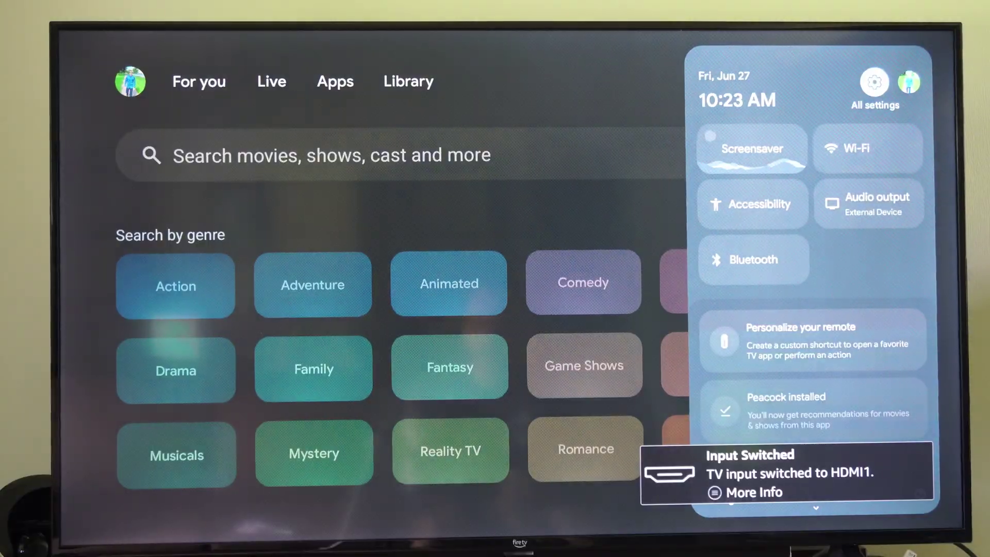
key(Return)
key(Down)
key(Down)
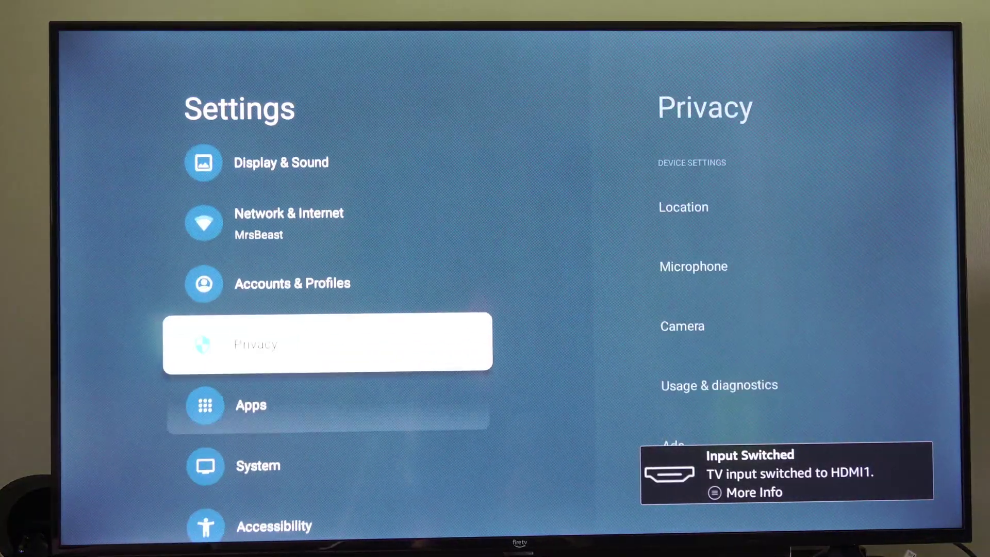
key(Down)
key(Down)
key(Down)
key(Down)
key(Up)
key(Return)
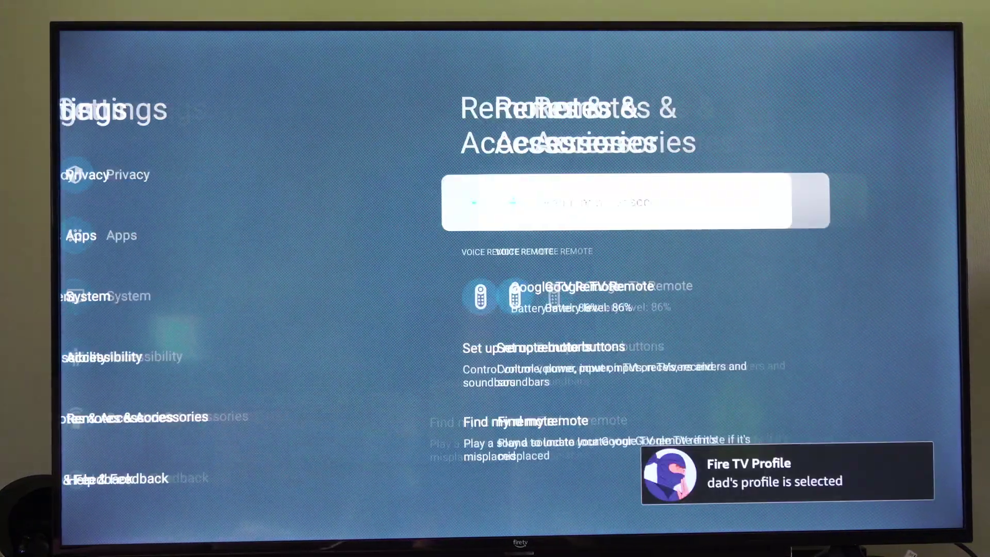